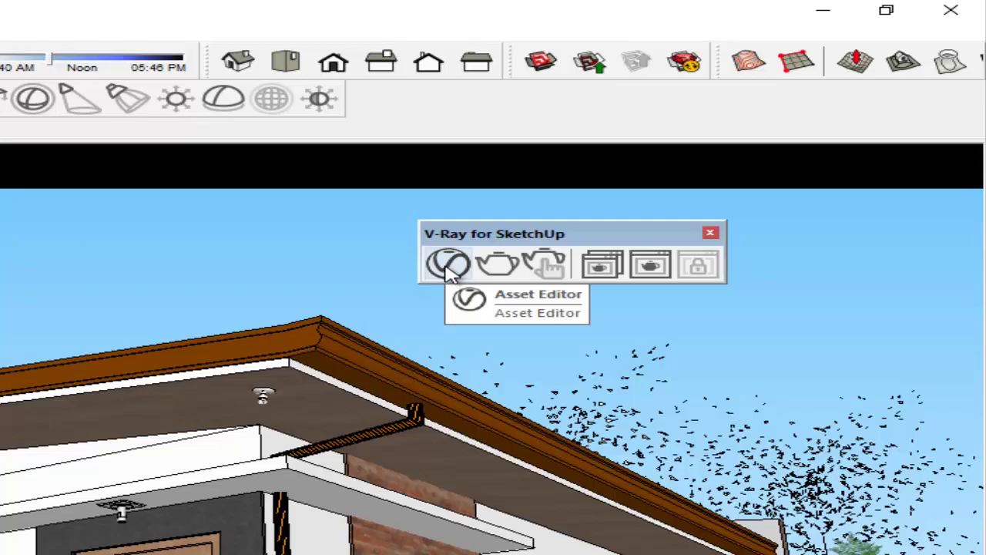
Open the V-Ray Asset Editor's Lights list, which shows only SunLight.
click(449, 264)
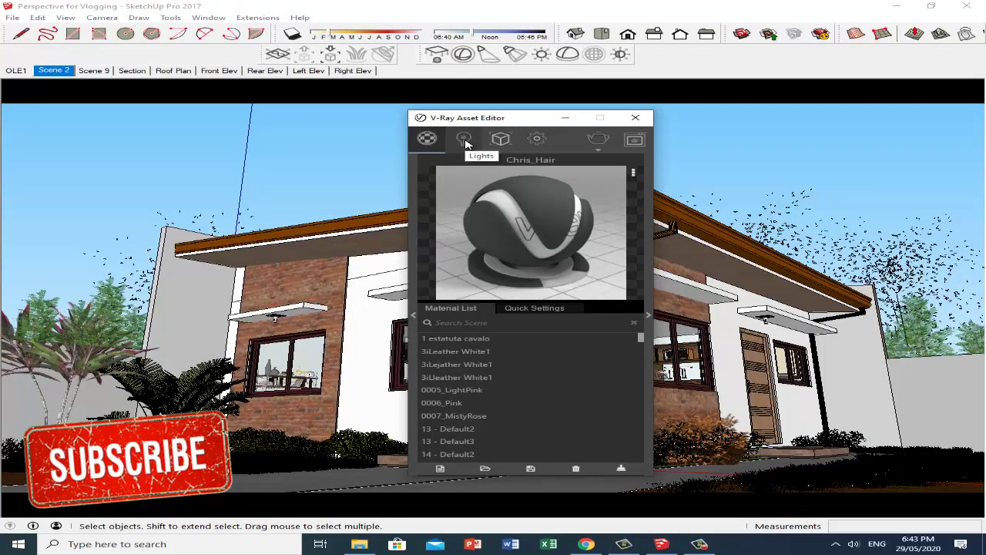
click(465, 140)
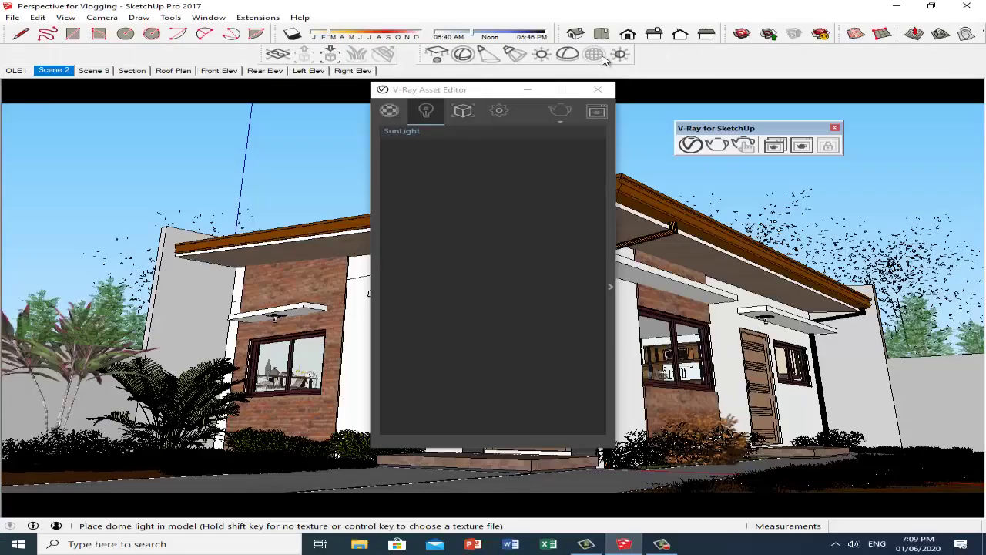
click(566, 53)
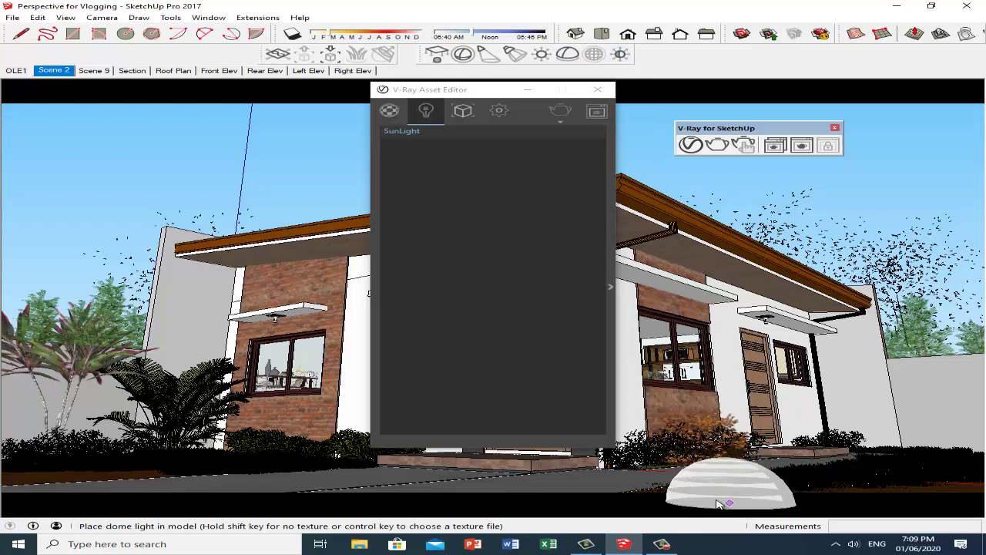
click(716, 501)
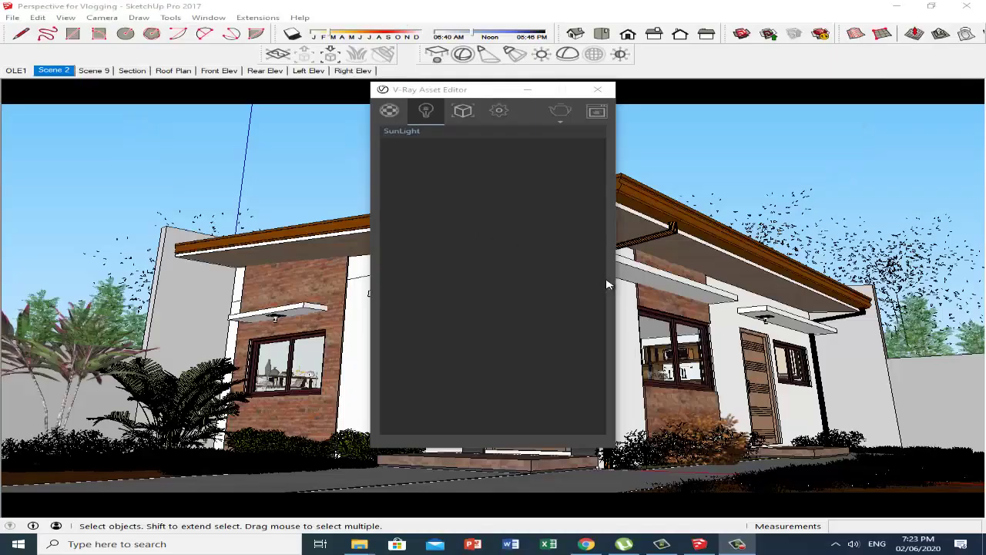
Enable SunLight in its expanded parameters and render the sunlit house with V-Ray at 800 x 450.
click(613, 289)
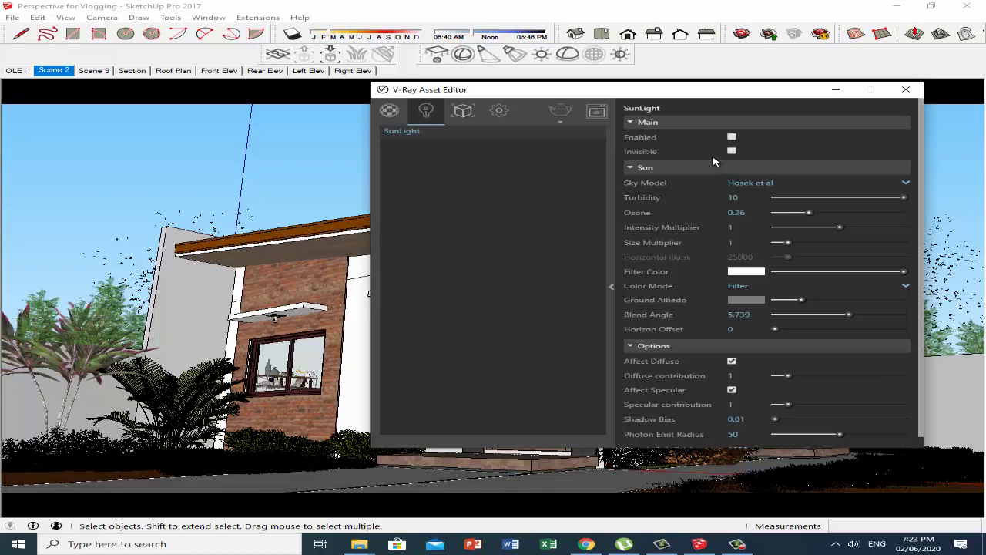
click(732, 138)
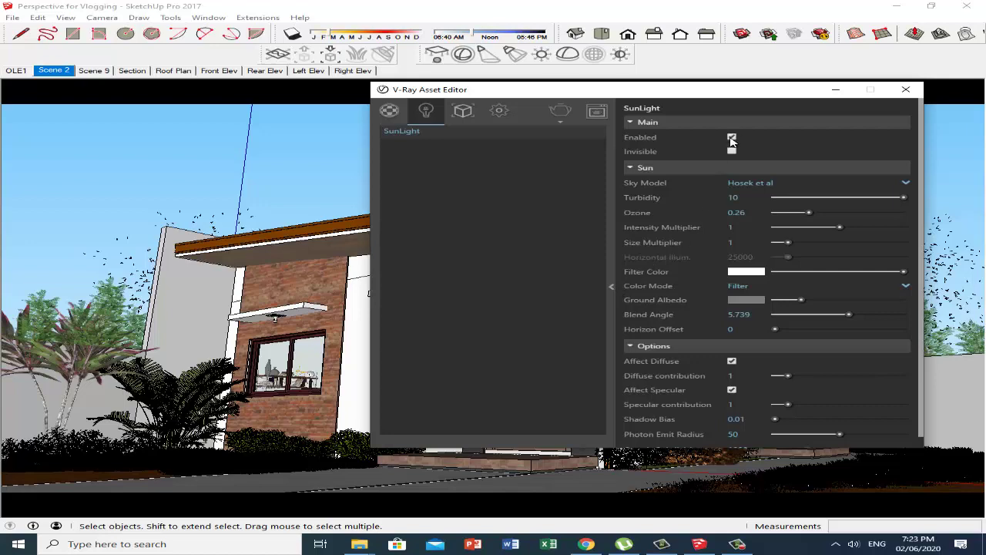
click(559, 122)
click(560, 135)
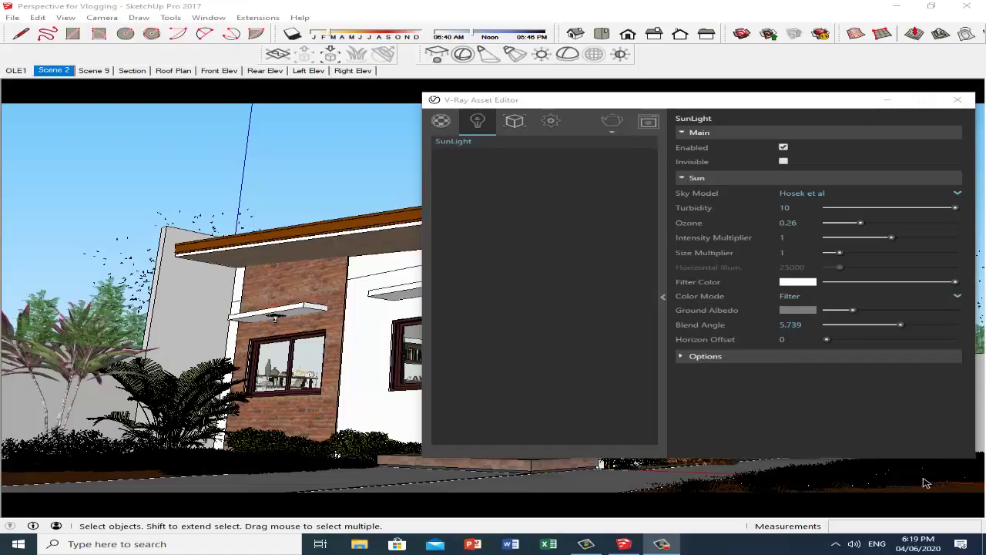
Untick SunLight Enabled, turn on Global Illumination in Settings, and render the house with V-Ray.
click(784, 148)
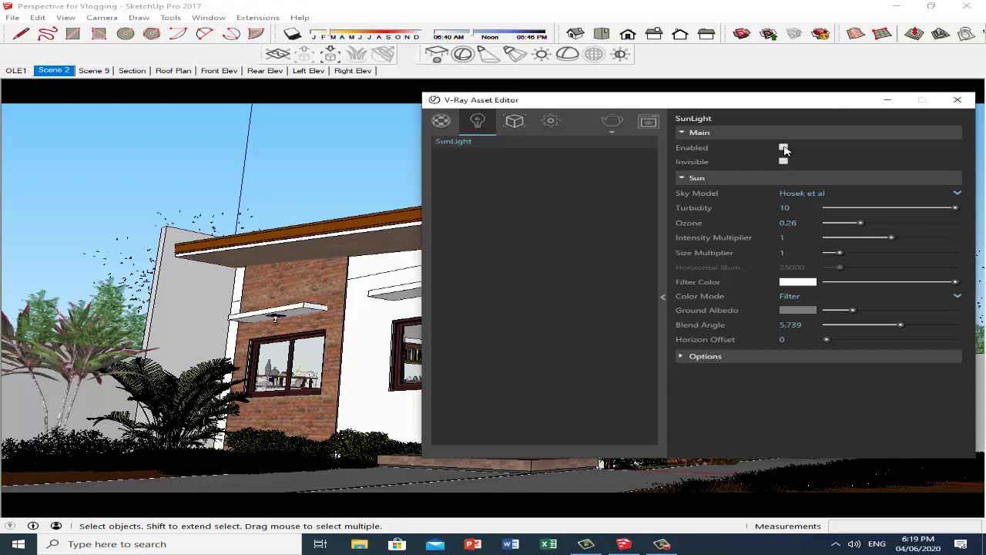
click(552, 126)
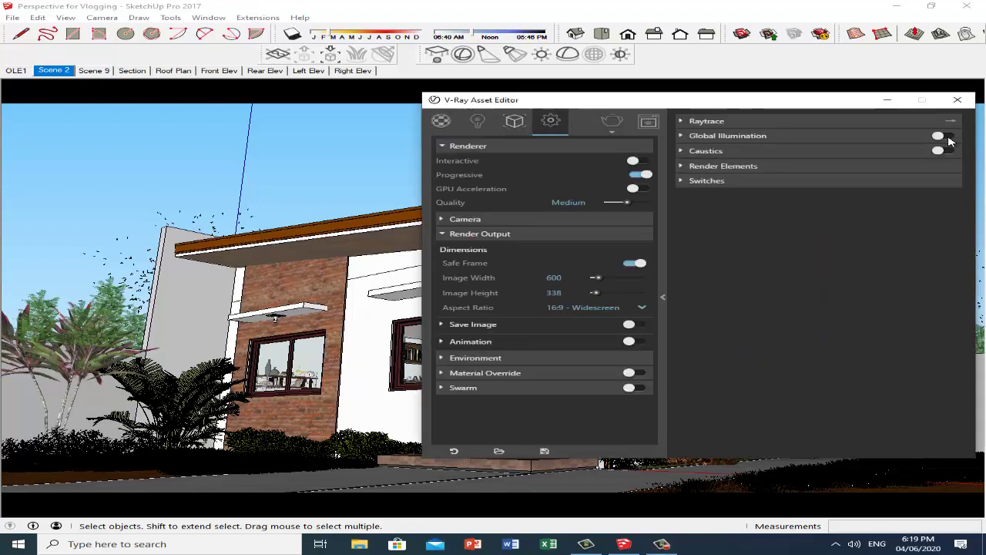
click(951, 139)
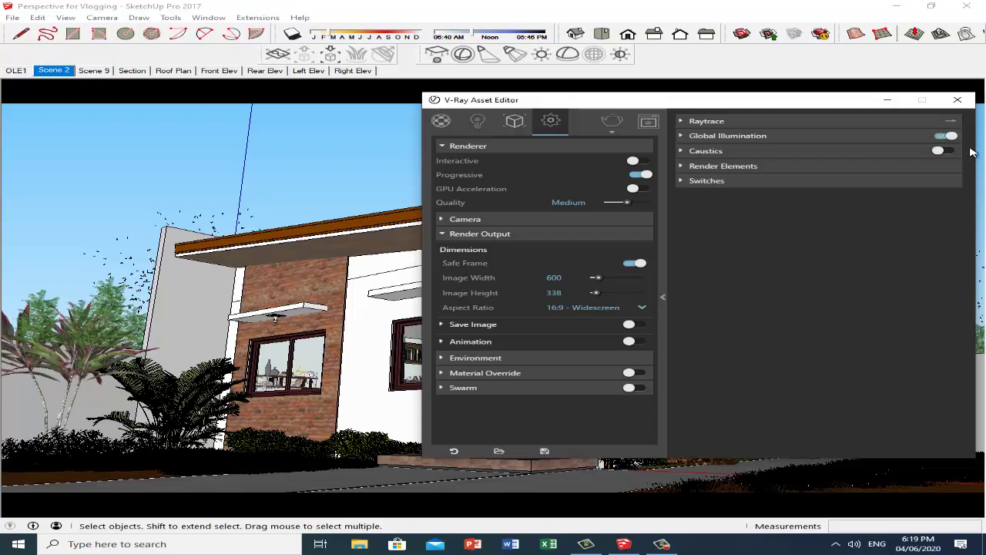
mouse_move(615, 148)
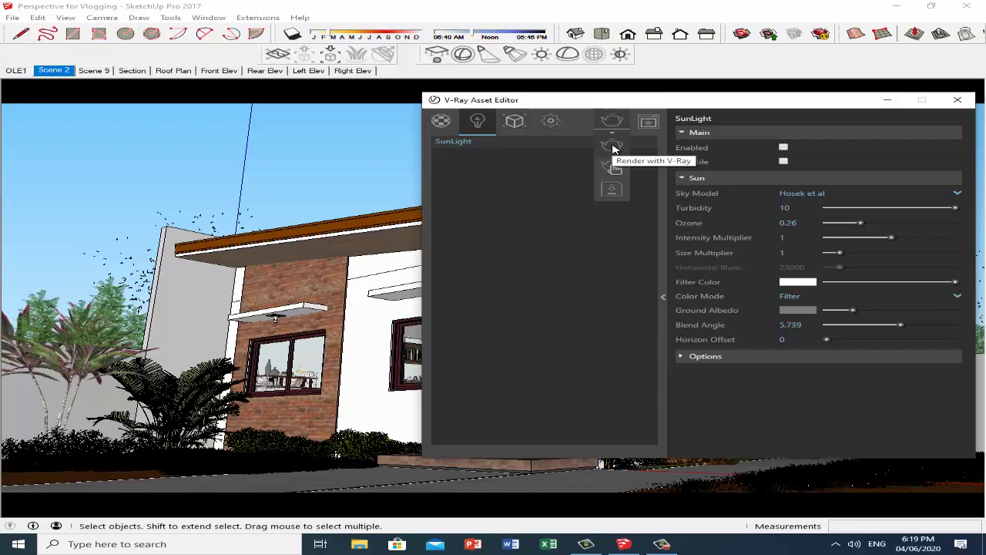
click(614, 148)
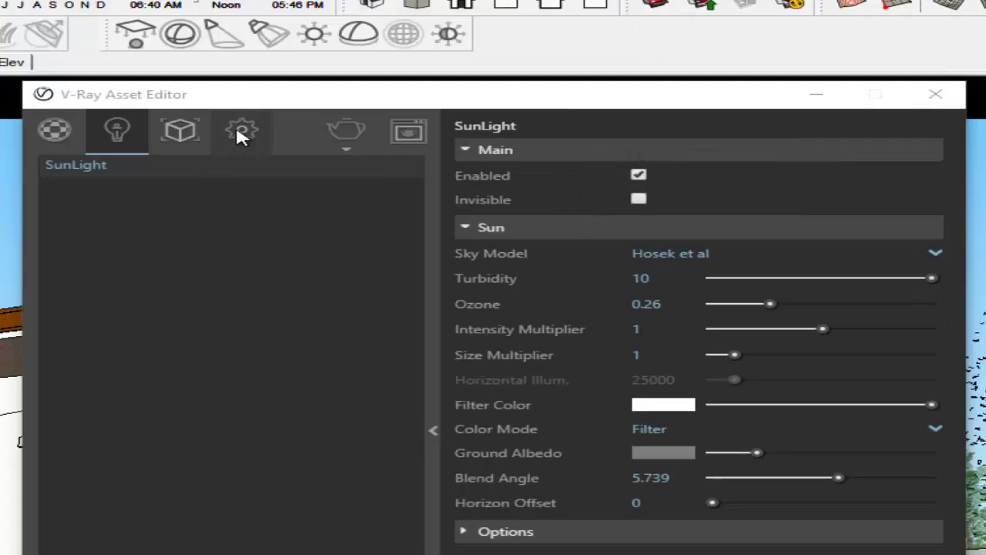
Switch Global Illumination off in Settings and re-render the house with V-Ray.
click(238, 132)
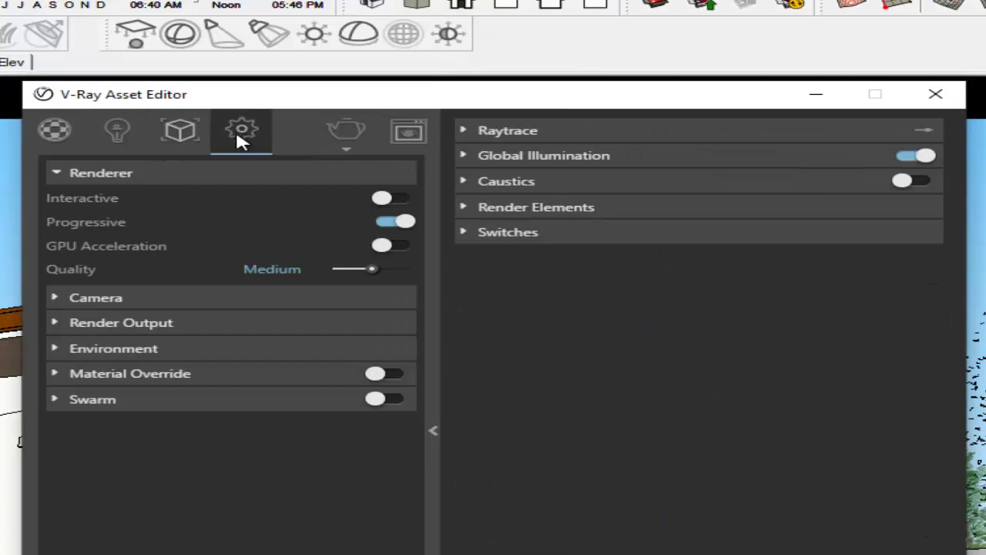
click(918, 158)
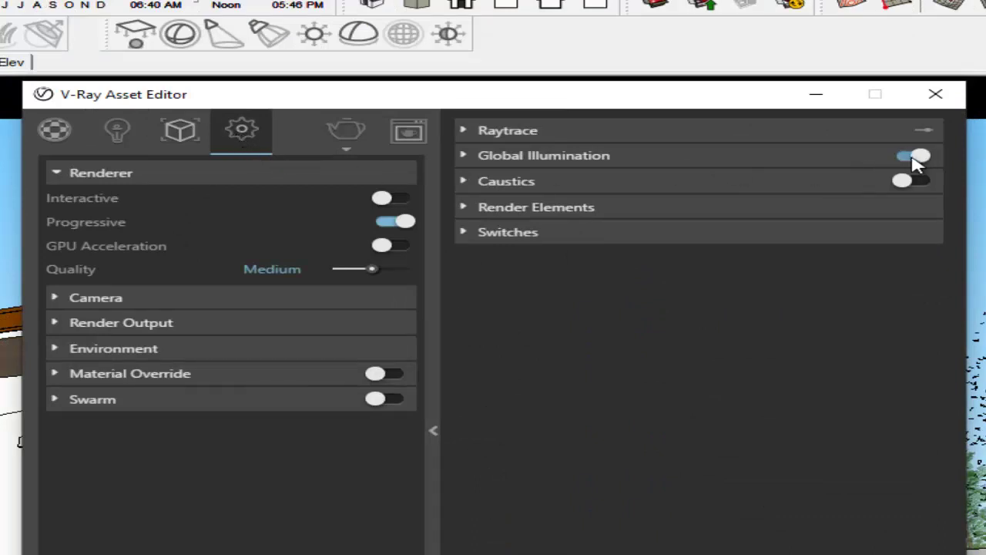
click(344, 146)
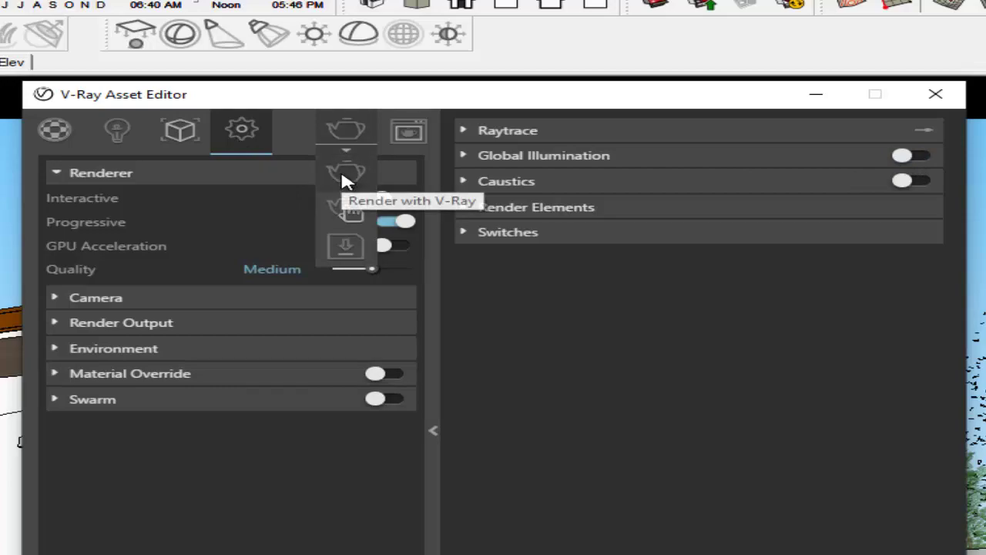
click(343, 174)
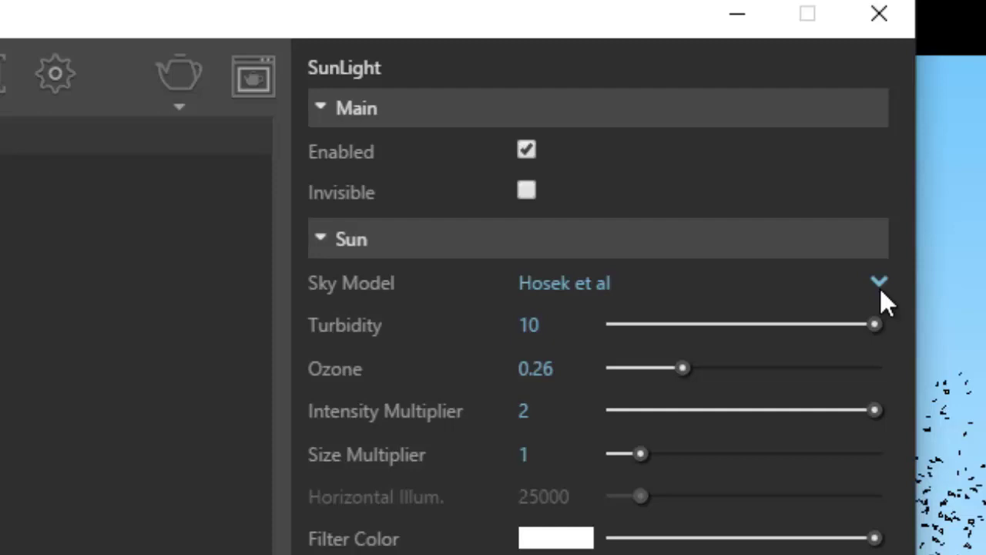
Drop down the SunLight Sky Model list to view the available sky models.
click(880, 283)
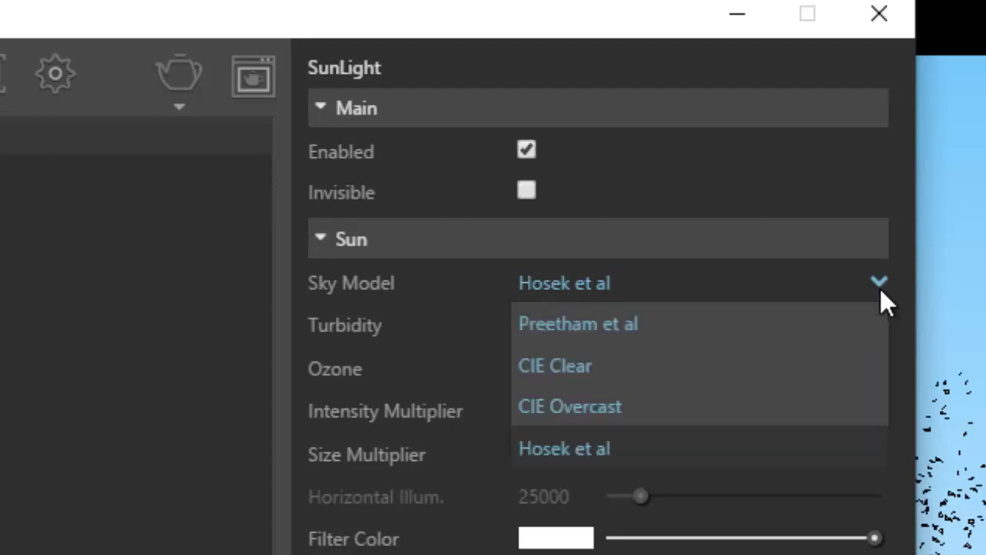
click(879, 285)
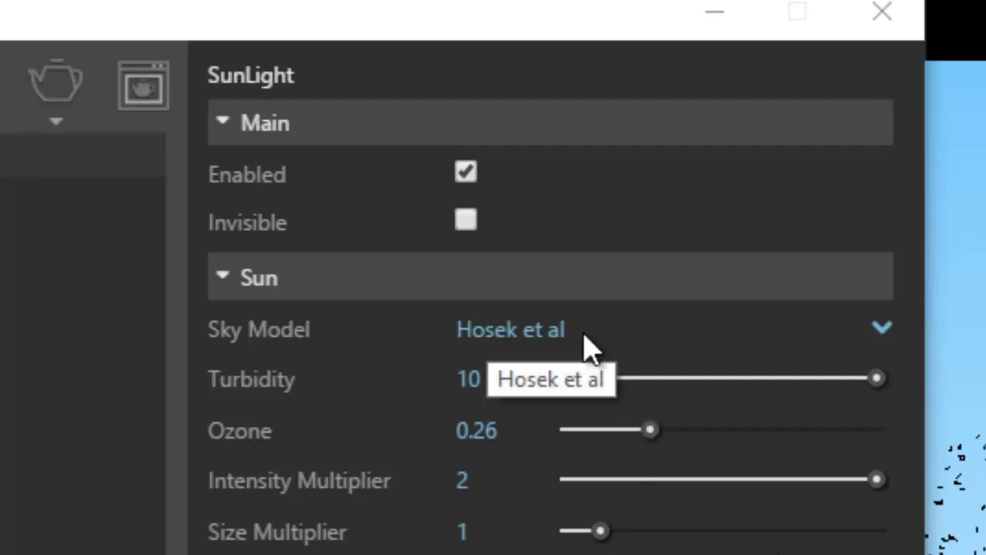
click(881, 330)
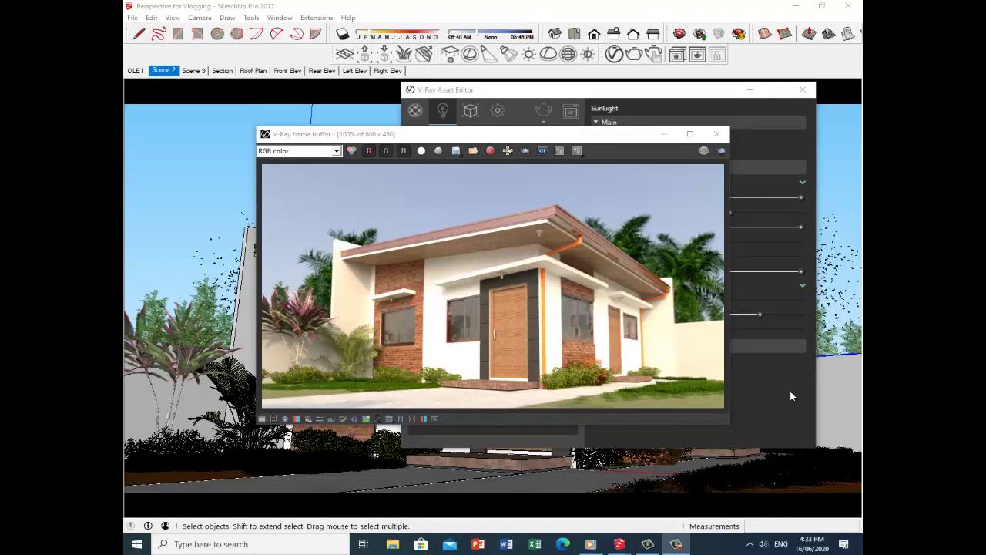
Save the frame buffer render as a PNG image.
click(456, 150)
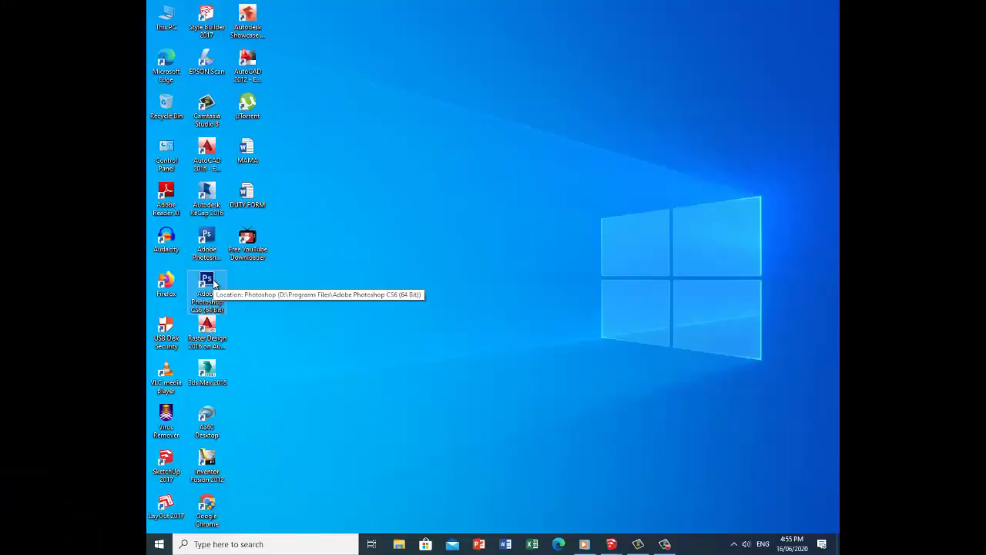
Start Photoshop CS6 from the desktop shortcut to open the png.png render.
double_click(214, 285)
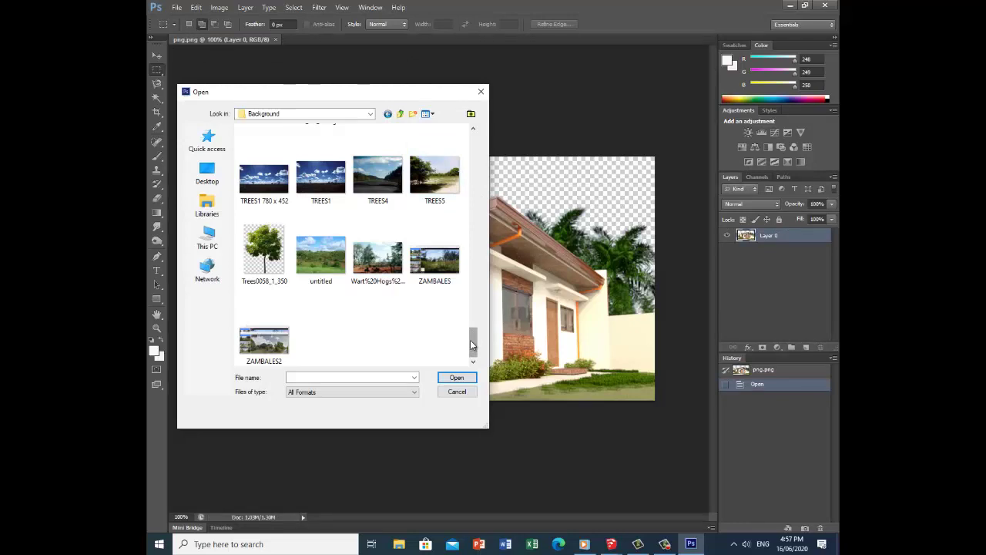
Scroll the Background folder and open Image_04 as a new Photoshop document.
drag(473, 344, 473, 210)
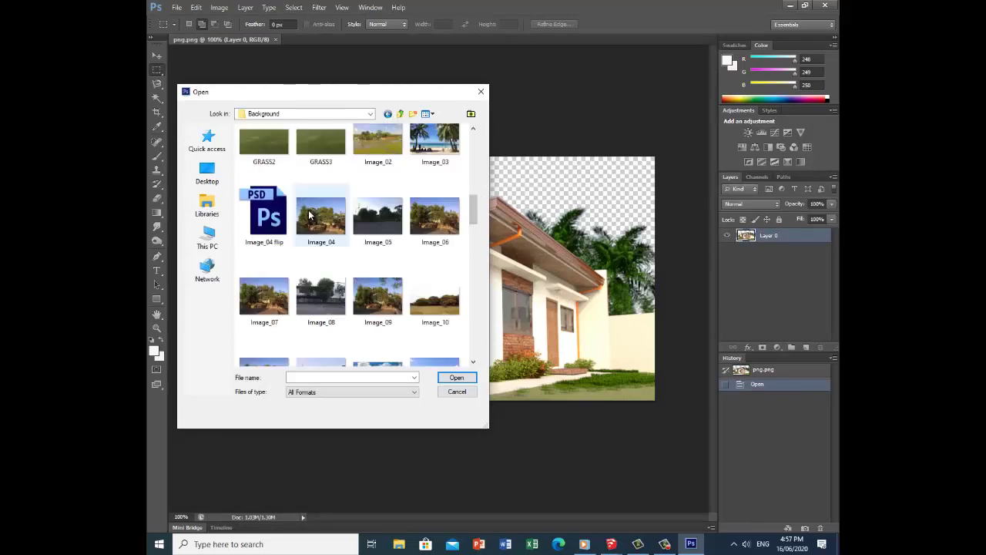
click(316, 218)
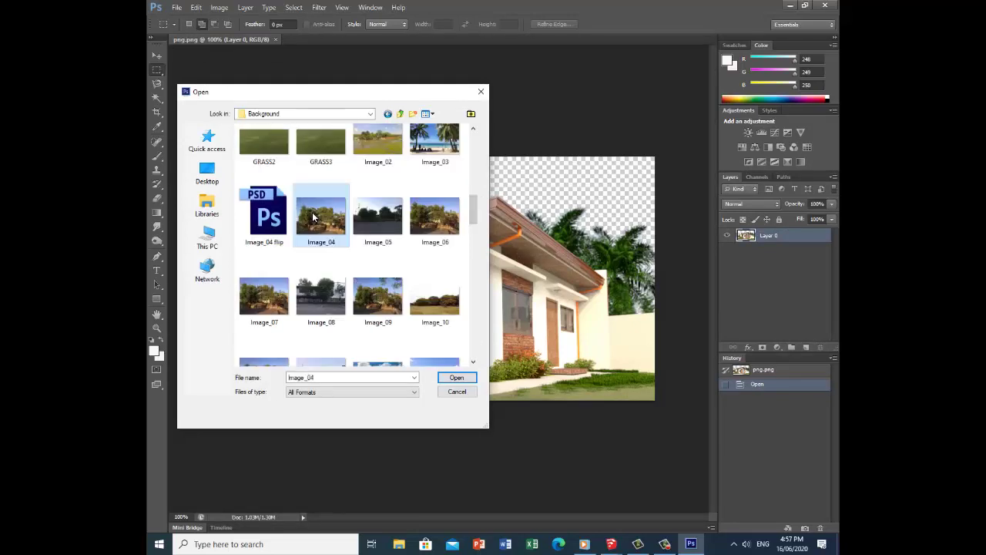
click(456, 378)
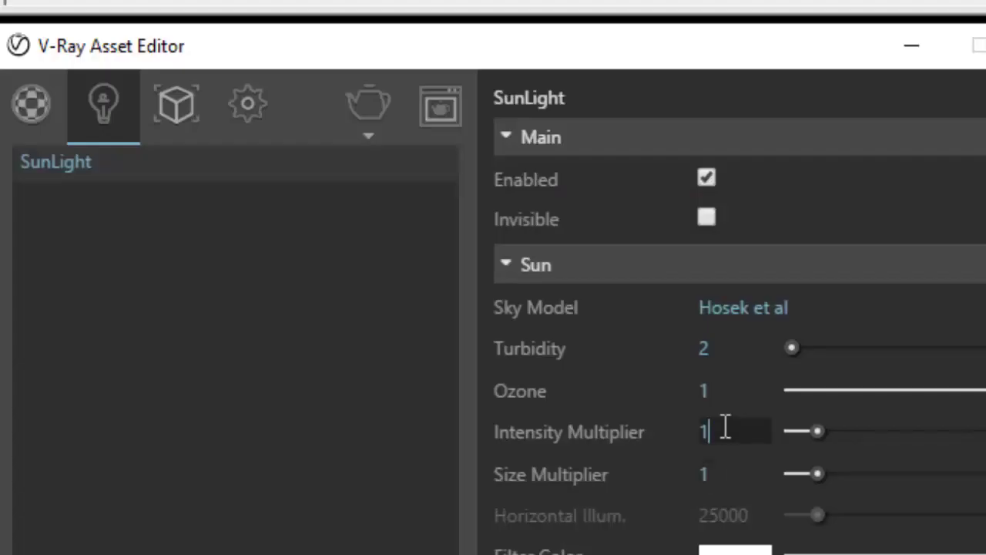
Enter 4 as the SunLight Intensity Multiplier, apply it, and bring up the render options.
double_click(724, 428)
text(4)
click(367, 136)
click(356, 162)
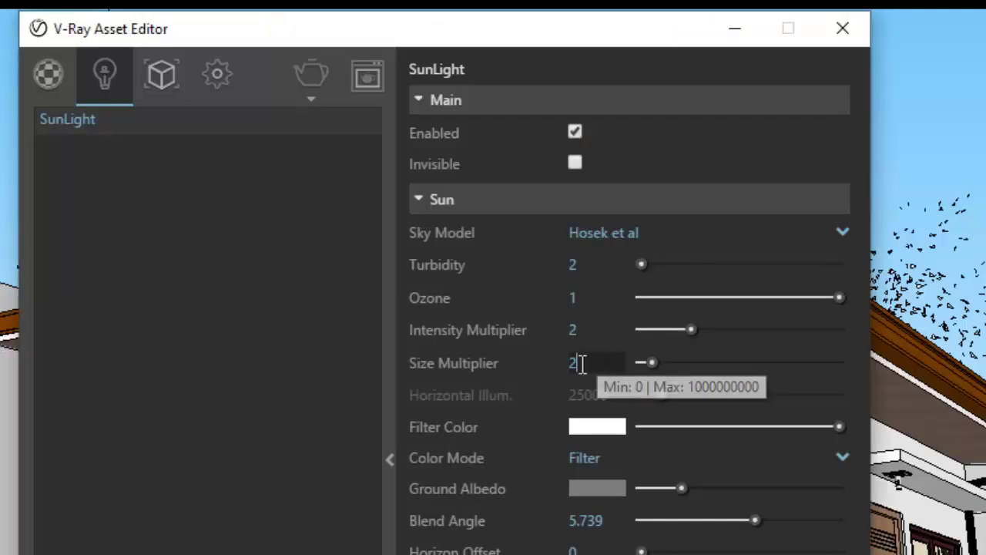
Set the SunLight Size Multiplier to 40 and render the house in the frame buffer.
double_click(578, 363)
text(40)
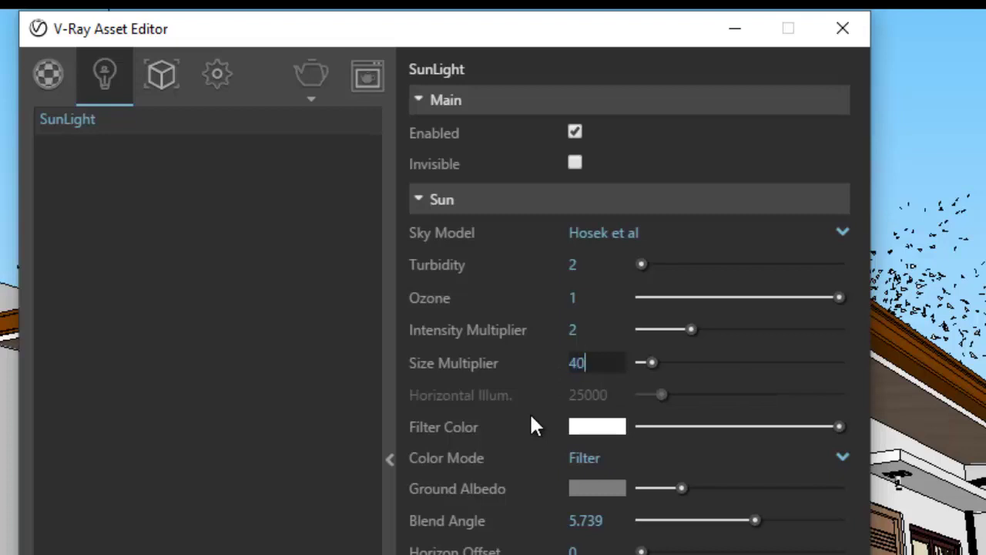
click(312, 73)
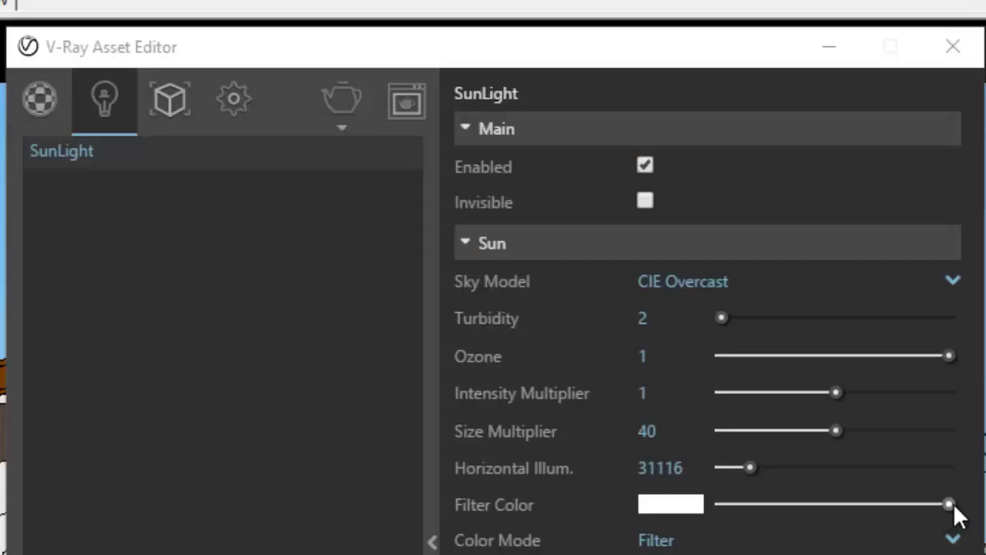
Make the SunLight filter colour grey and render a fresh 800 x 450 V-Ray image.
drag(951, 506, 769, 515)
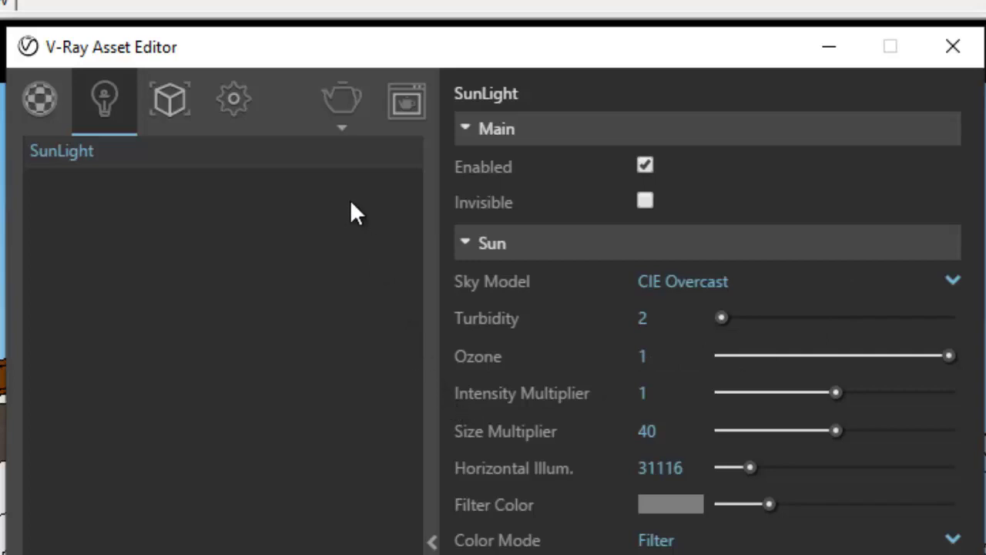
click(341, 131)
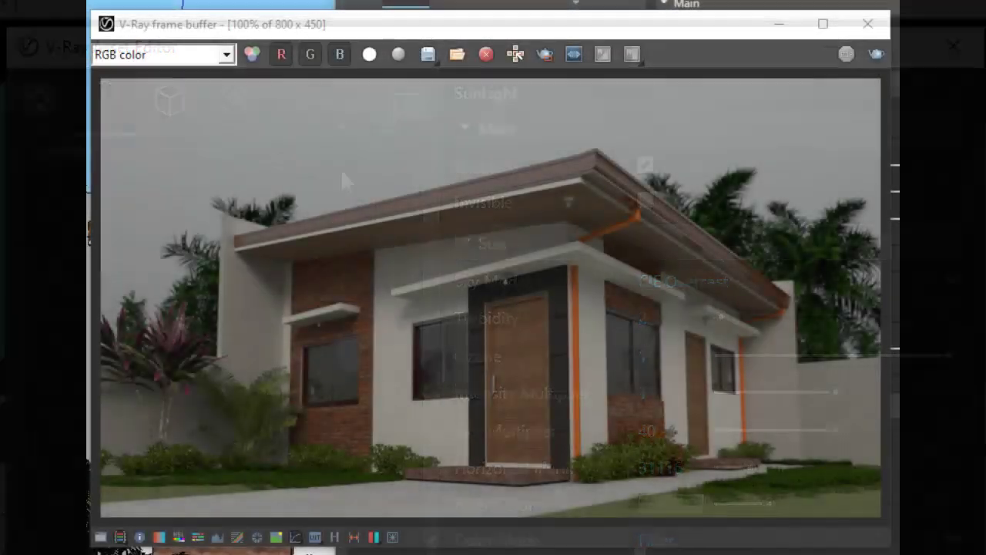